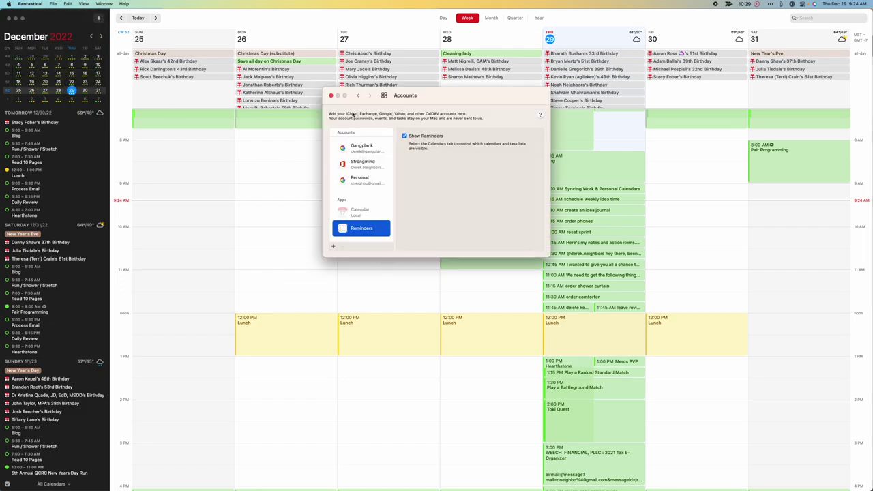
Step: Open Accounts settings and view the Gangplank, Strongmind and Personal accounts in turn
left_click(358, 95)
left_click(340, 191)
left_click(356, 151)
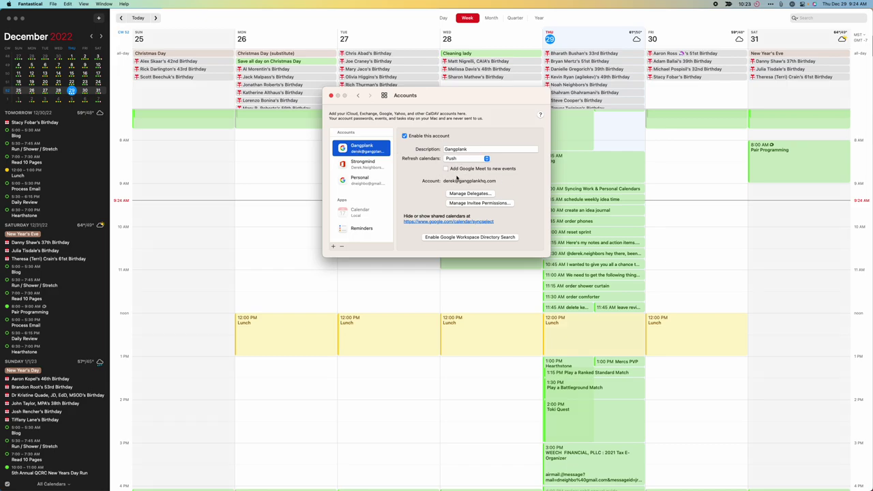
left_click(363, 163)
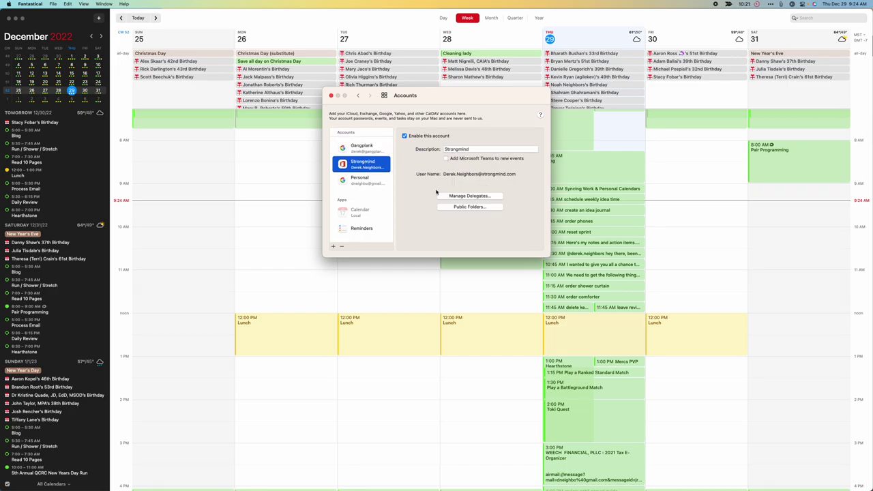
left_click(365, 179)
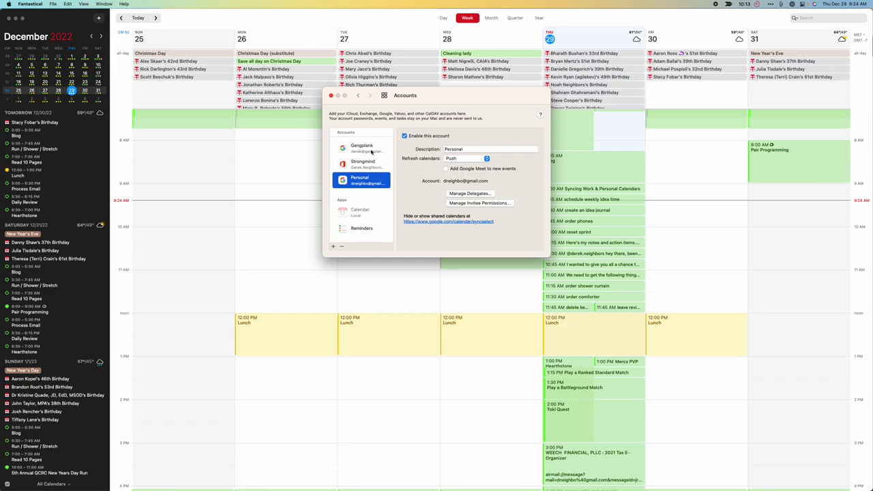
Step: Switch back and forth between the Gangplank, Personal and Strongmind account settings
left_click(370, 151)
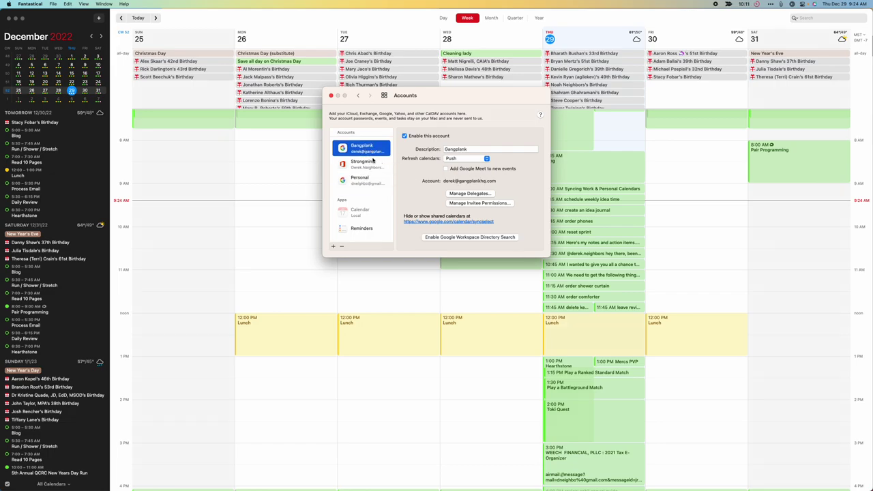
left_click(362, 179)
left_click(369, 155)
left_click(367, 179)
left_click(371, 153)
left_click(367, 167)
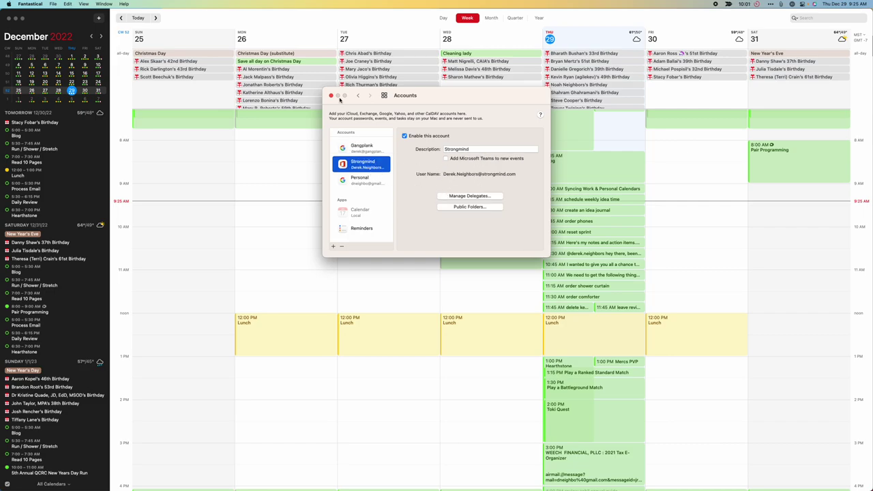
Step: Close the Settings window and reopen it from the Fantastical app menu
left_click(330, 96)
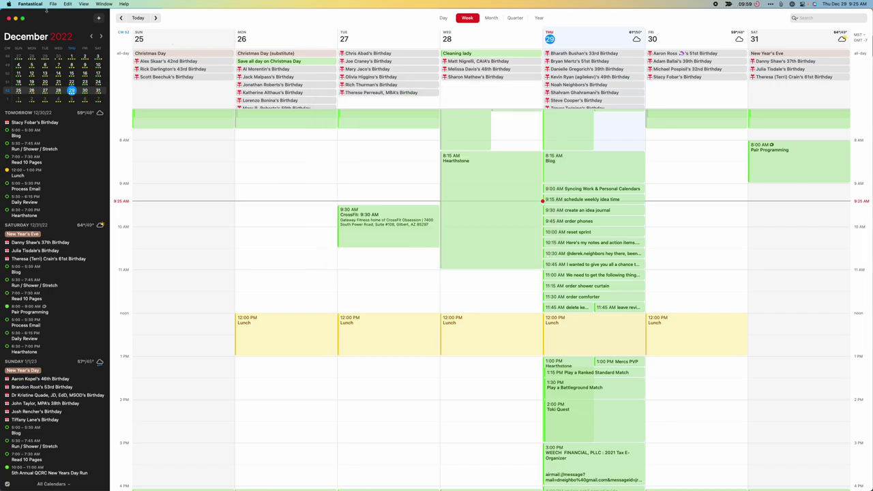
left_click(30, 3)
left_click(38, 23)
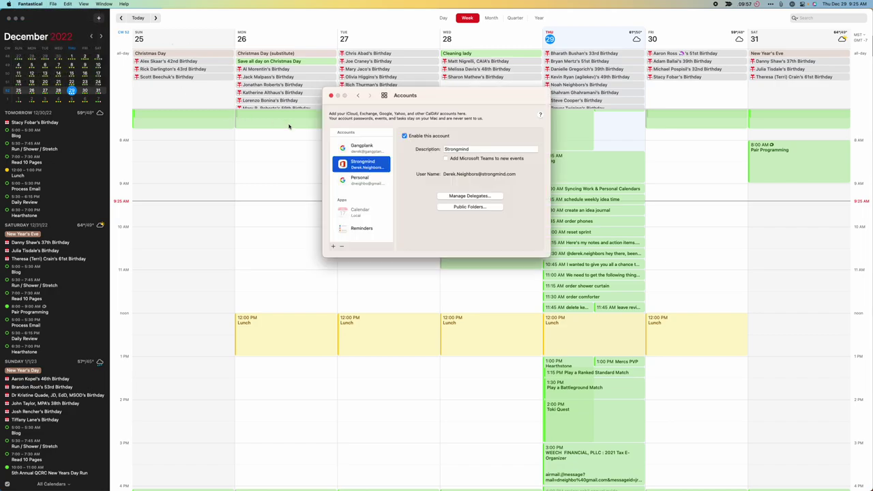
Step: Open Calendars & Lists and include the Gangplank task list in the Gangplank set
left_click(359, 95)
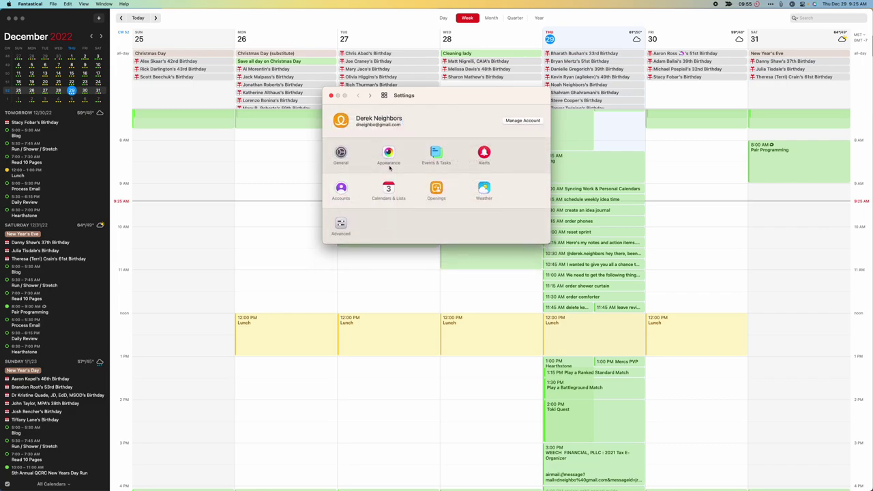
left_click(389, 190)
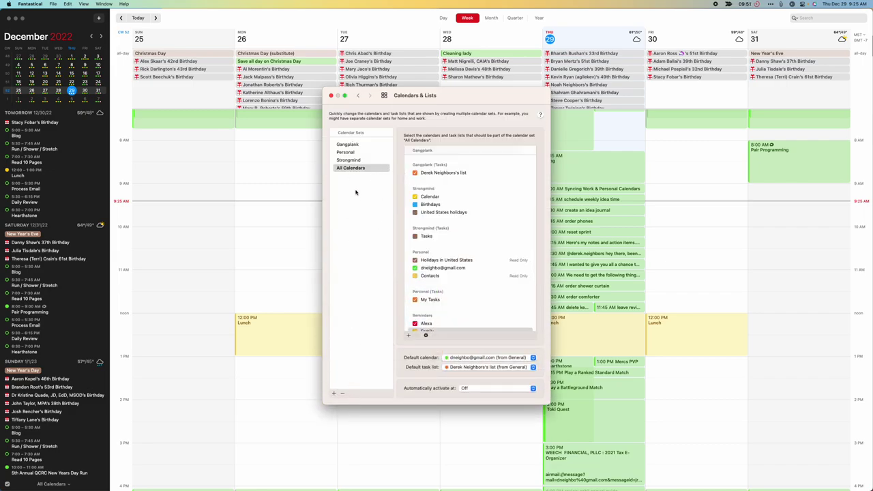
left_click(351, 144)
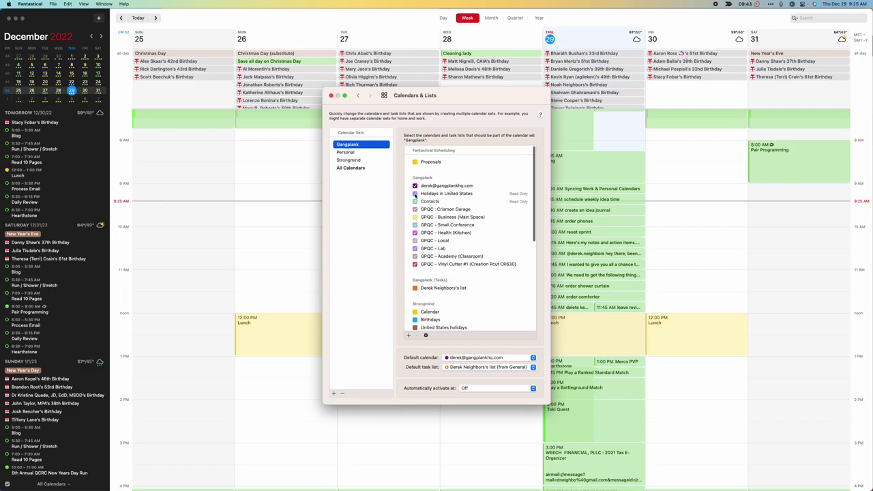
left_click(415, 288)
Step: Review which calendars the Personal and Strongmind sets include
left_click(359, 153)
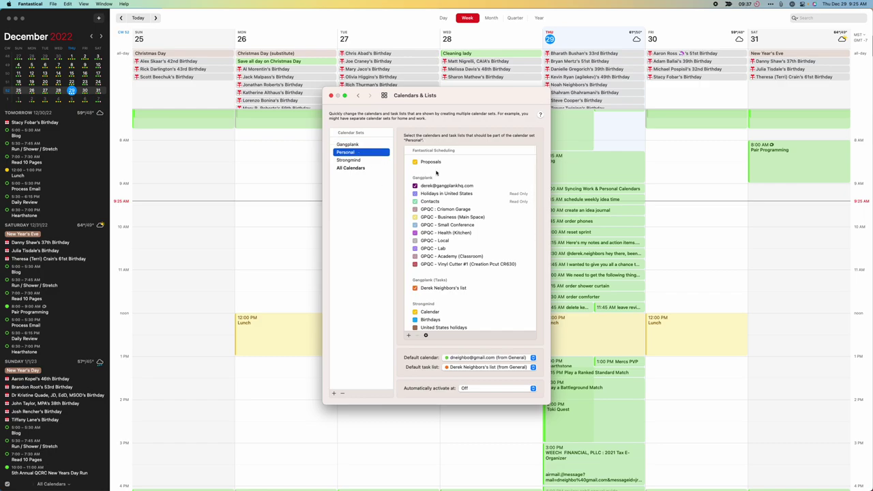
scroll(426, 225, "down", 5)
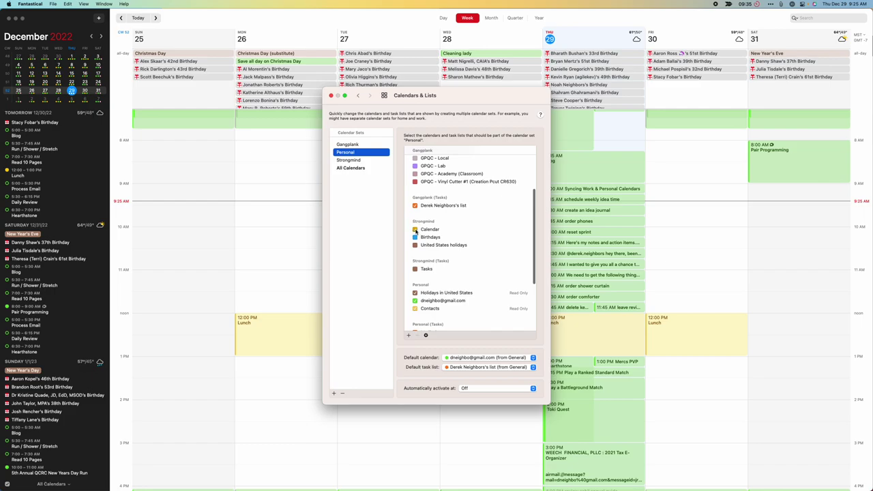
scroll(470, 252, "down", 2)
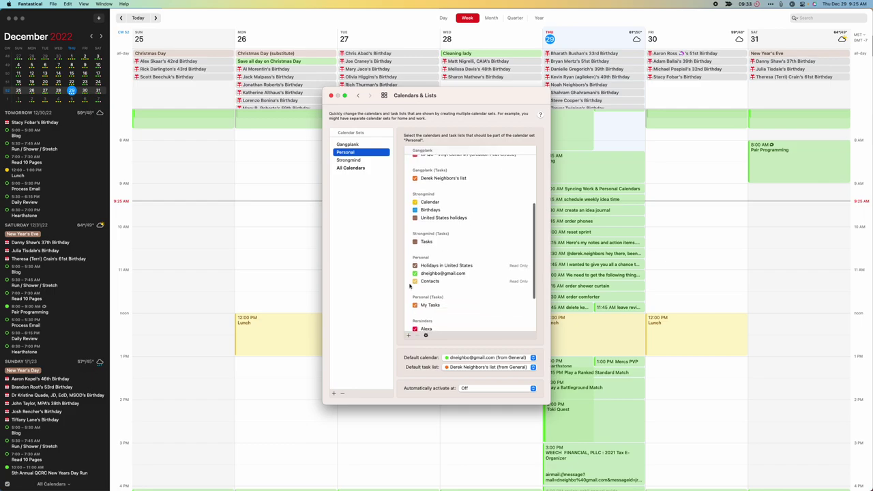
scroll(419, 280, "down", 4)
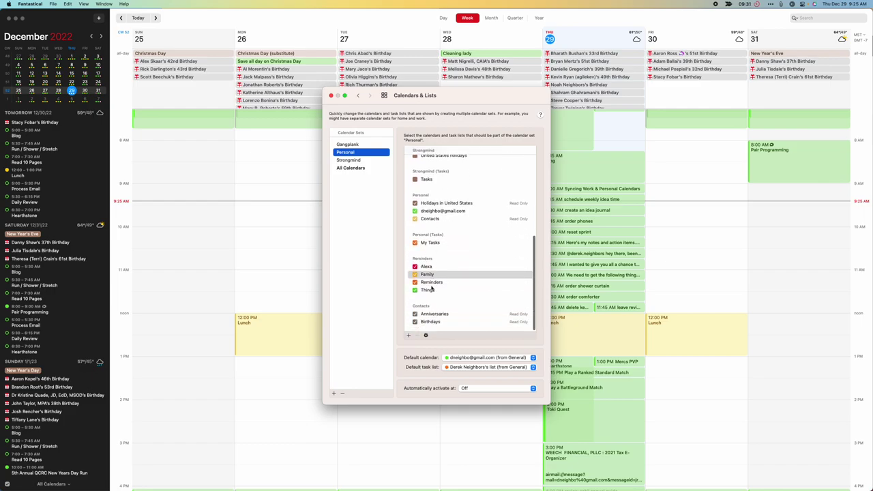
left_click(353, 161)
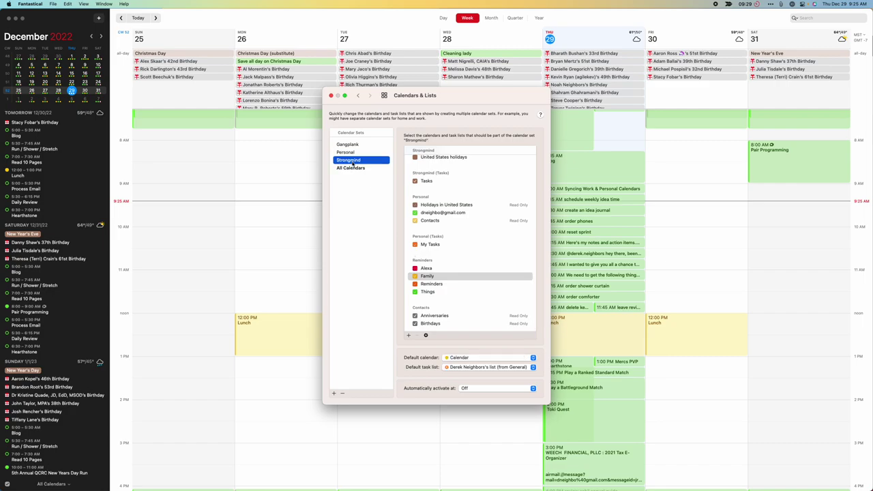
scroll(444, 238, "up", 8)
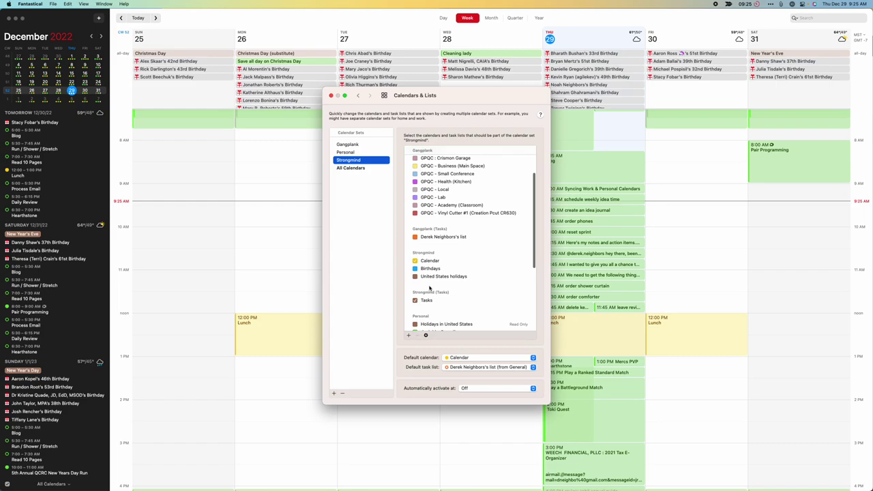
Step: Rename the All Calendars set to 'Merged Calendars'
left_click(357, 169)
left_click(358, 171)
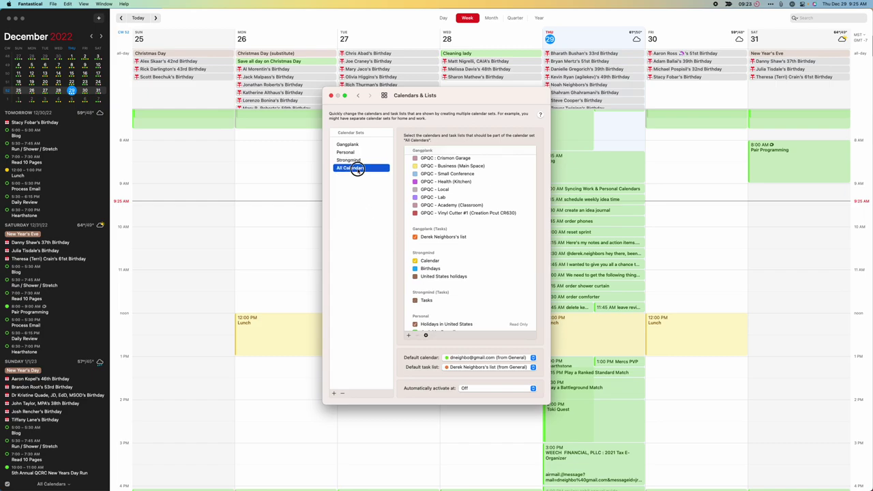
type("Merged Calendars")
key("Return")
scroll(444, 210, "up", 3)
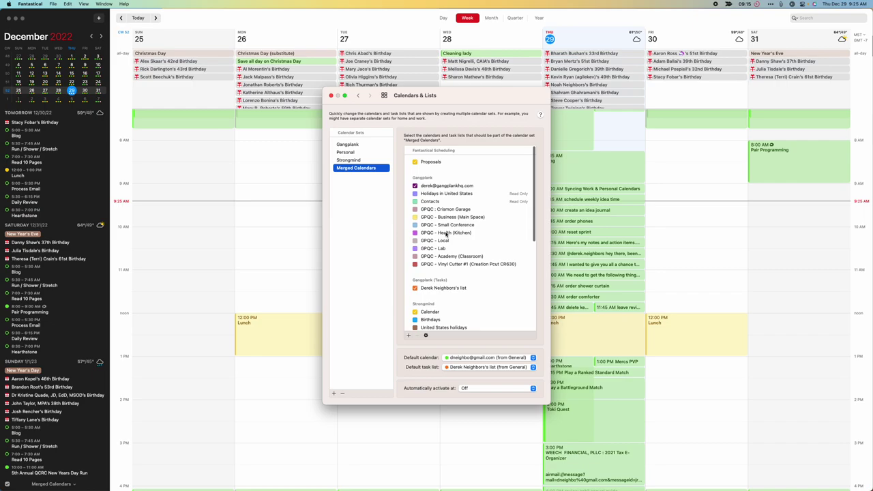
Step: Toggle the GPQC - Vinyl Cutter #1 (Creation Pcut CR630) calendar and review the set's calendar list
left_click(436, 264)
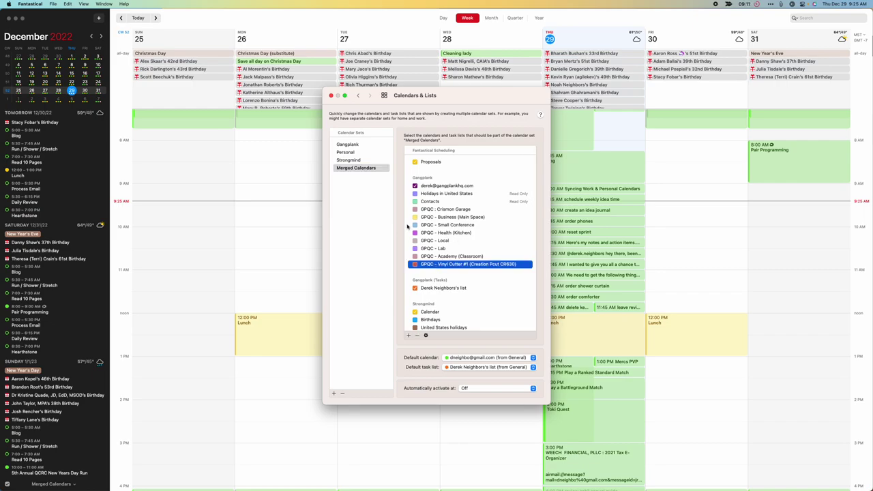
scroll(440, 273, "down", 4)
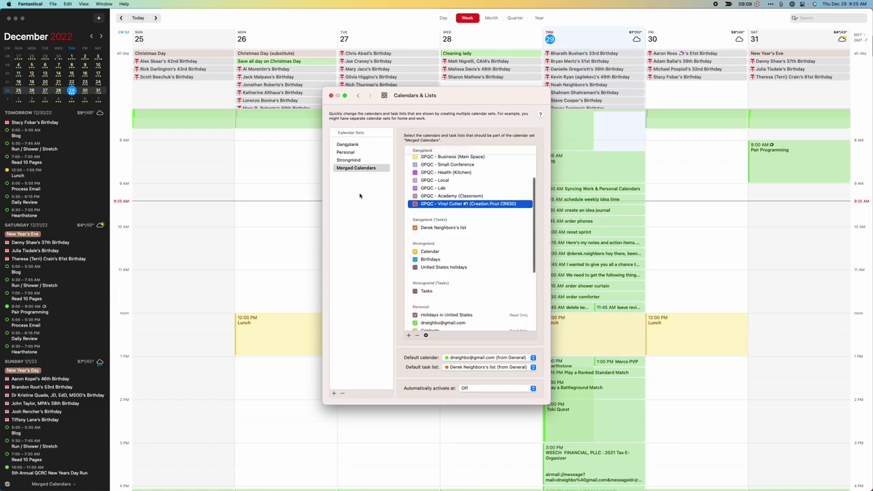
scroll(434, 262, "down", 7)
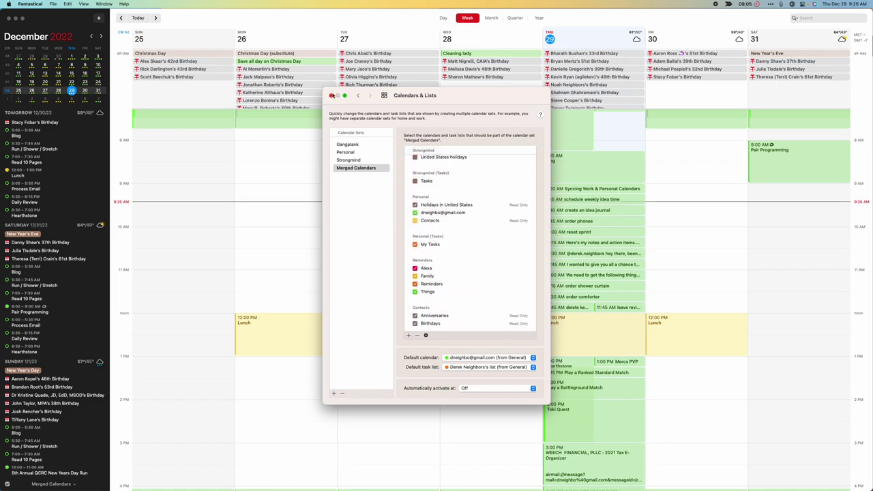
Step: Close Settings, switch to the Gangplank calendar set and select Sunday 25
left_click(331, 95)
left_click(53, 483)
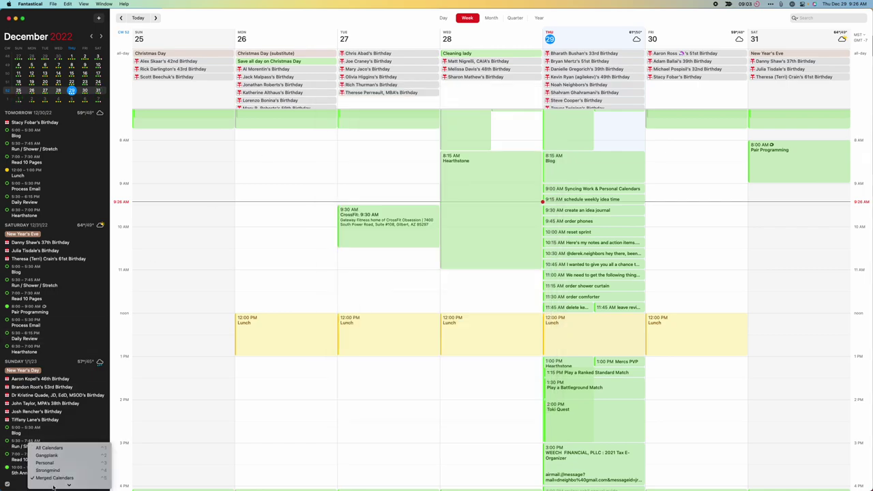
left_click(47, 455)
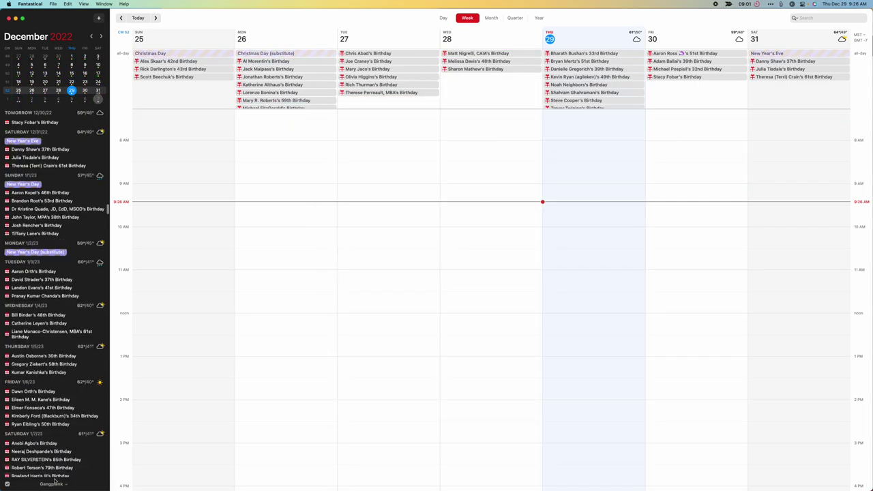
scroll(208, 403, "down", 2)
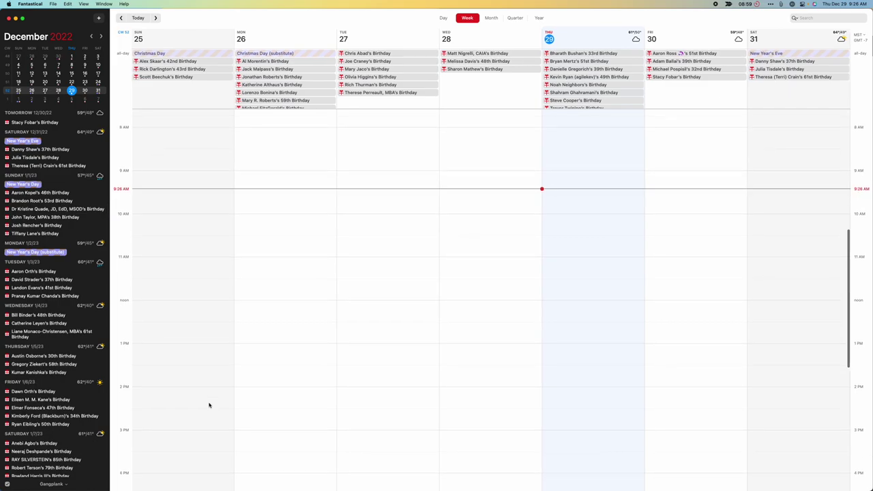
left_click(139, 450)
Step: Show the Personal calendar set, select Monday 26, then switch to Merged Calendars
left_click(53, 483)
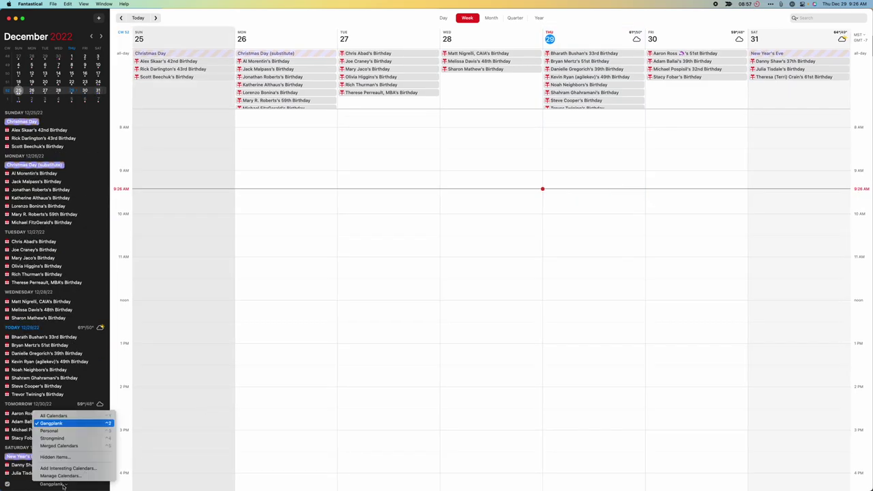
left_click(65, 431)
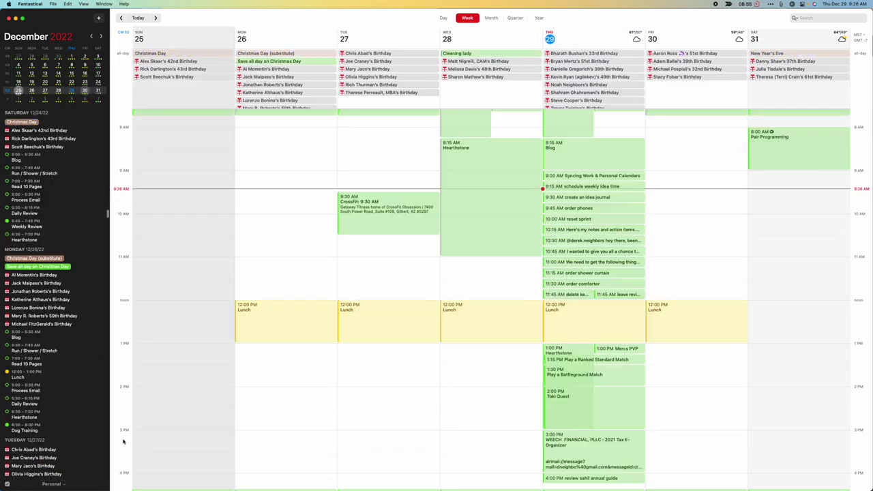
left_click(332, 330)
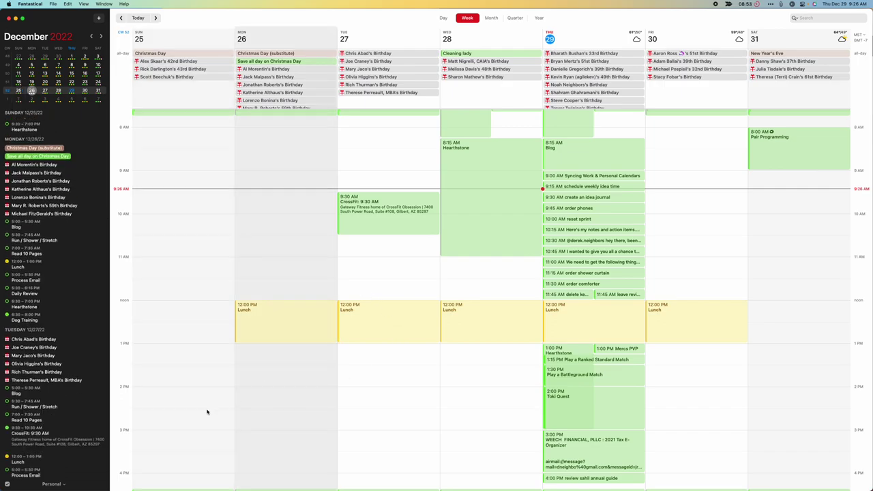
left_click(66, 485)
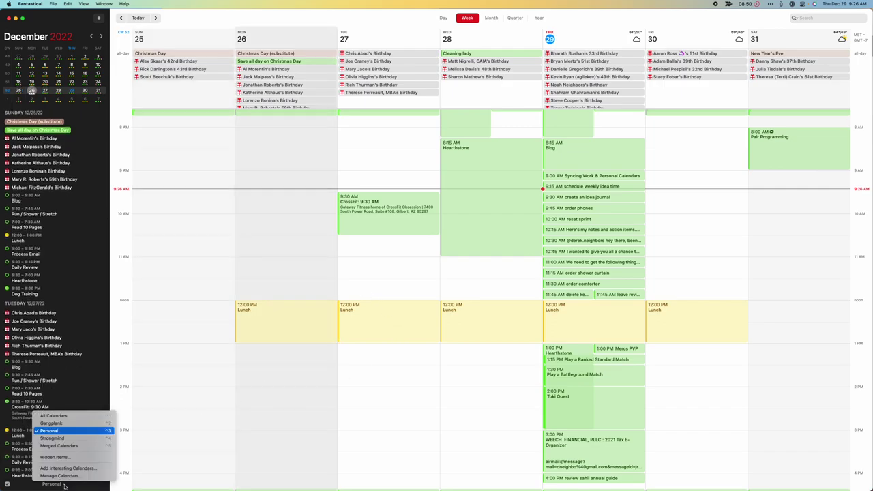
left_click(60, 446)
Step: Compare the Personal and Strongmind sets, then return to Merged Calendars
left_click(62, 484)
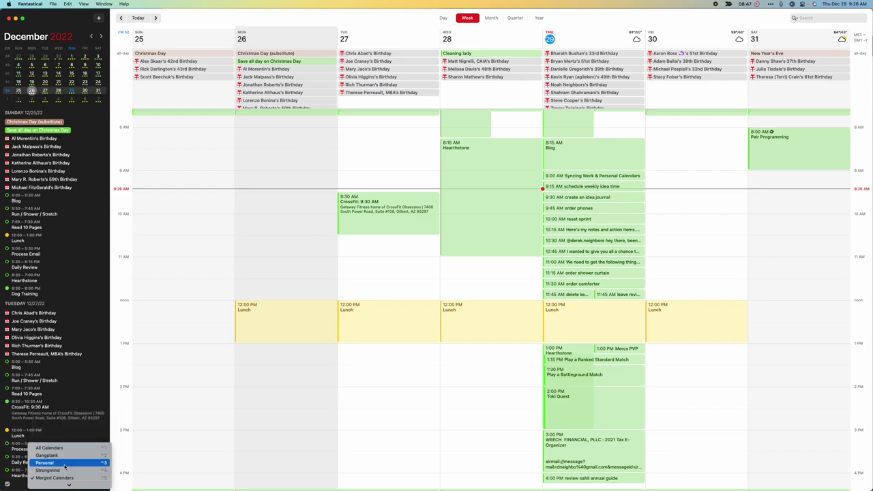
left_click(45, 463)
left_click(65, 484)
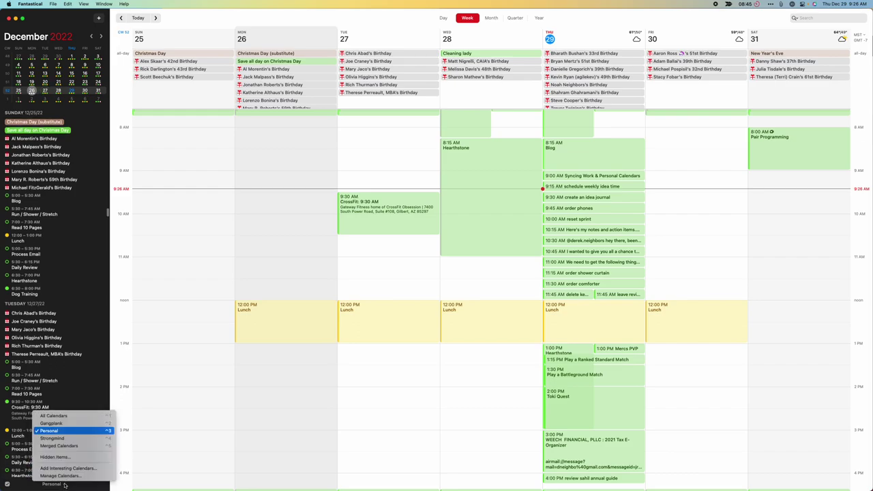
left_click(67, 438)
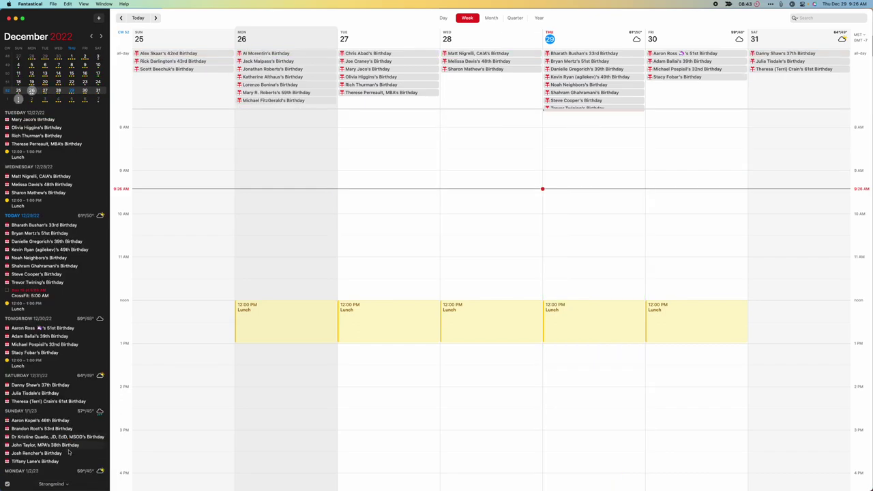
left_click(59, 486)
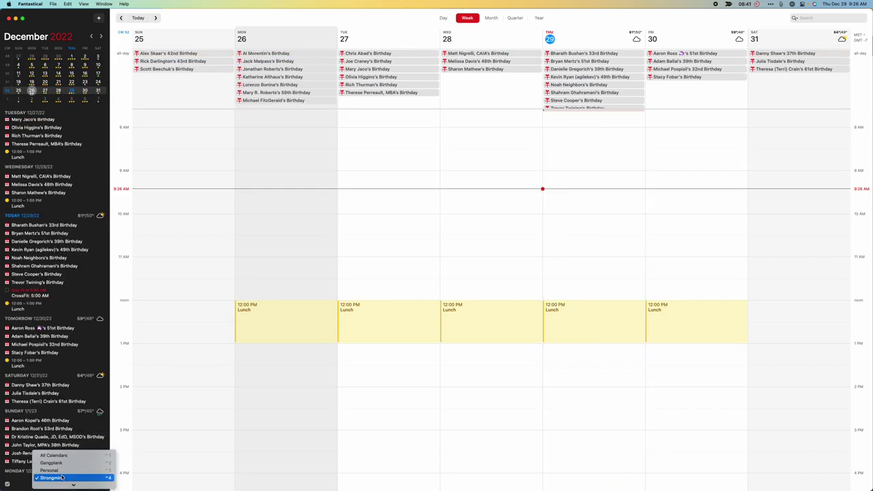
left_click(64, 455)
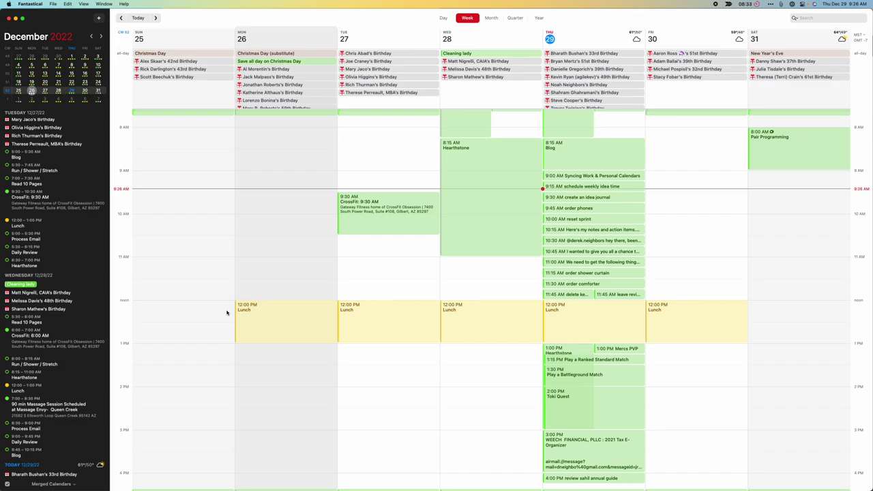
Step: Inspect the Merged Calendars set in Calendars & Lists, then go back to the Settings overview
left_click(52, 4)
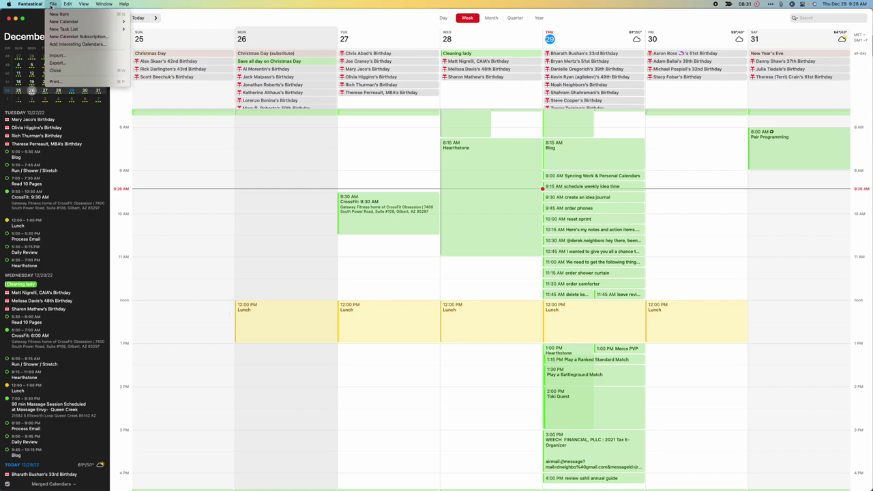
mouse_move(30, 4)
left_click(31, 25)
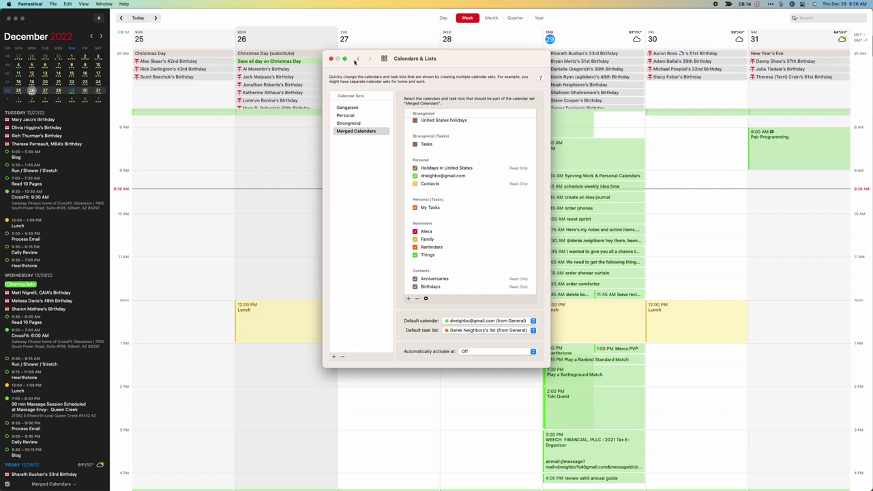
left_click(358, 60)
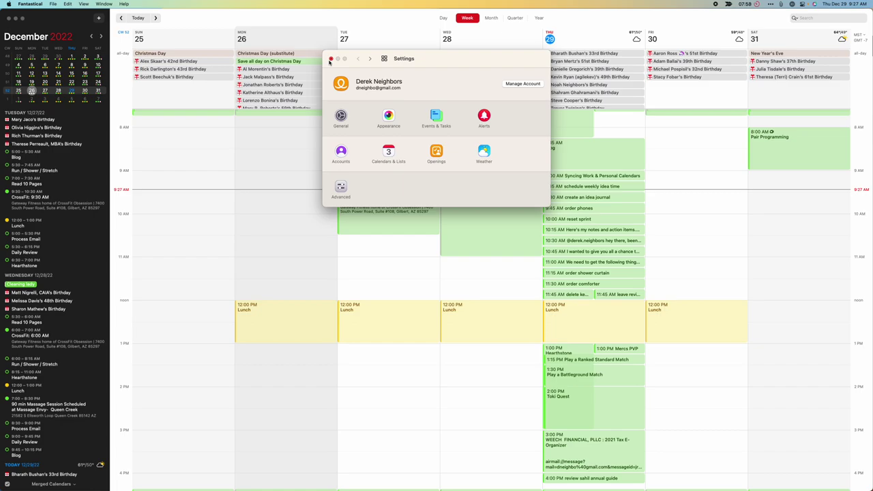
Step: Close Settings and add 'Personal Event Foo' on Friday 30 December, 1:45 to 3:00 PM
left_click(330, 61)
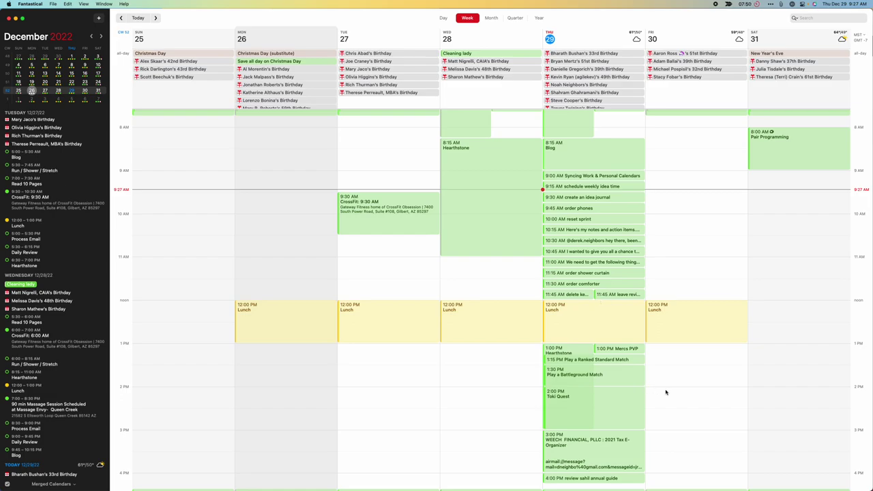
scroll(671, 382, "down", 2)
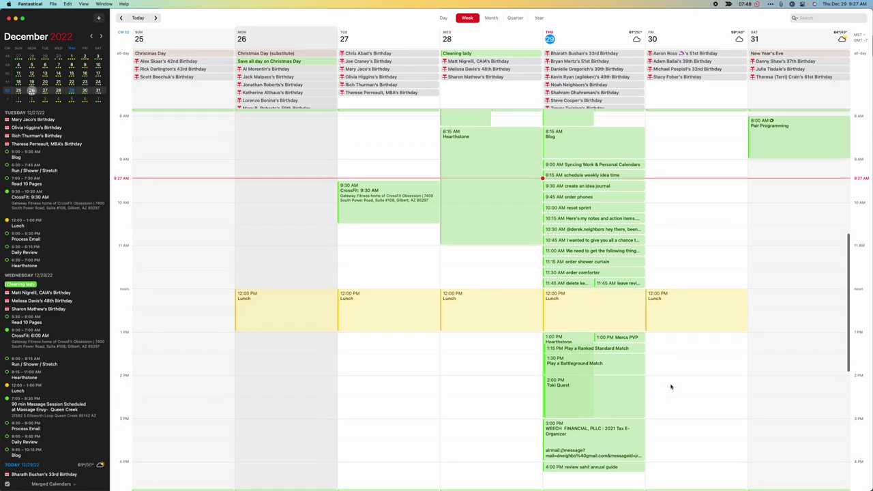
left_click(670, 354)
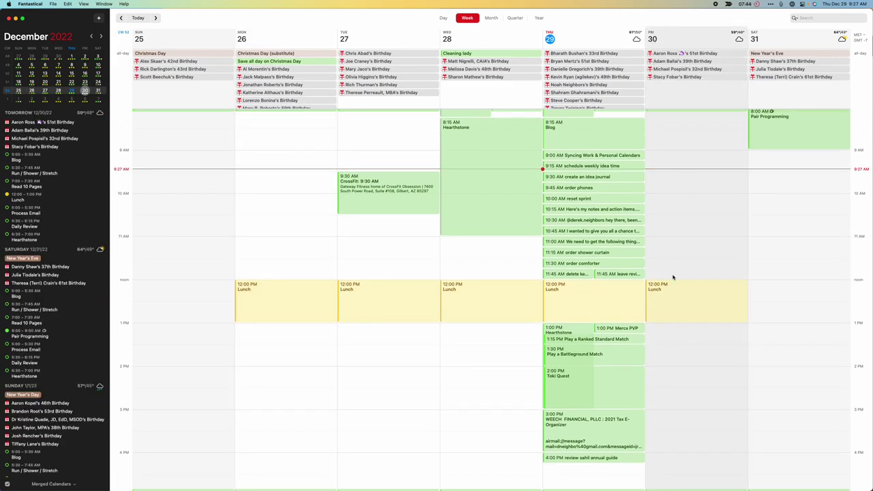
double_click(670, 362)
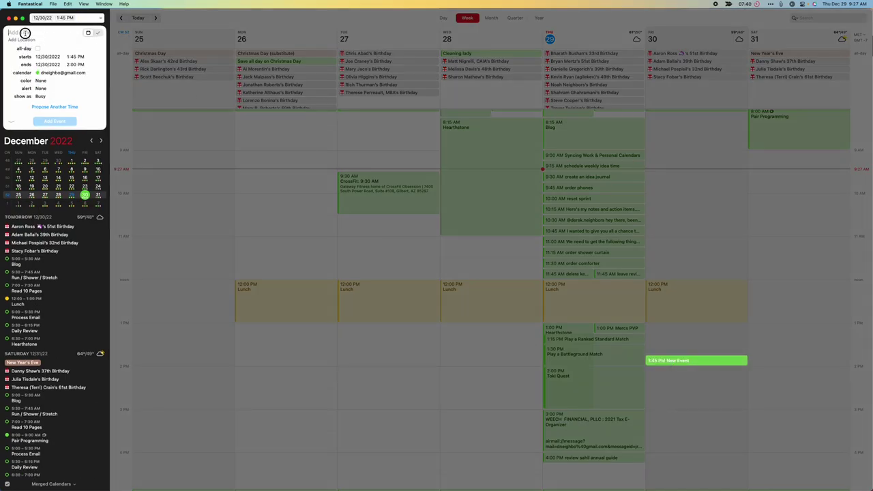
type("Personal Event Foo")
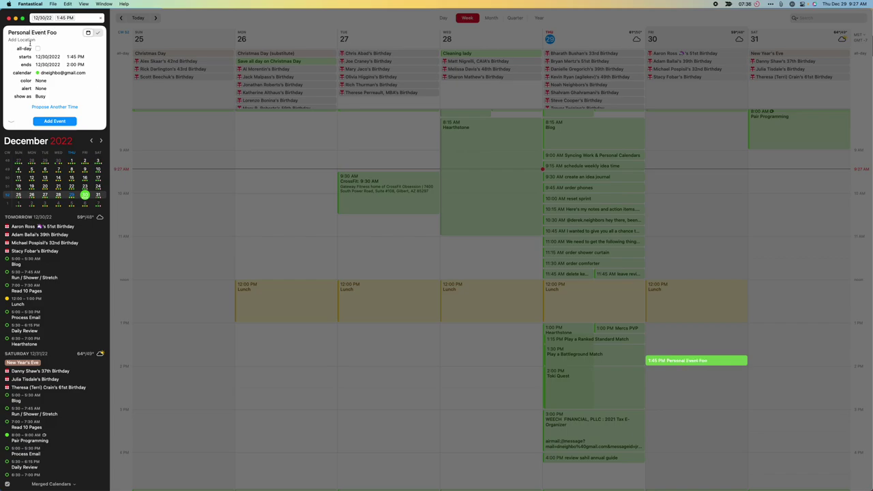
left_click(67, 64)
type("3")
key("Tab")
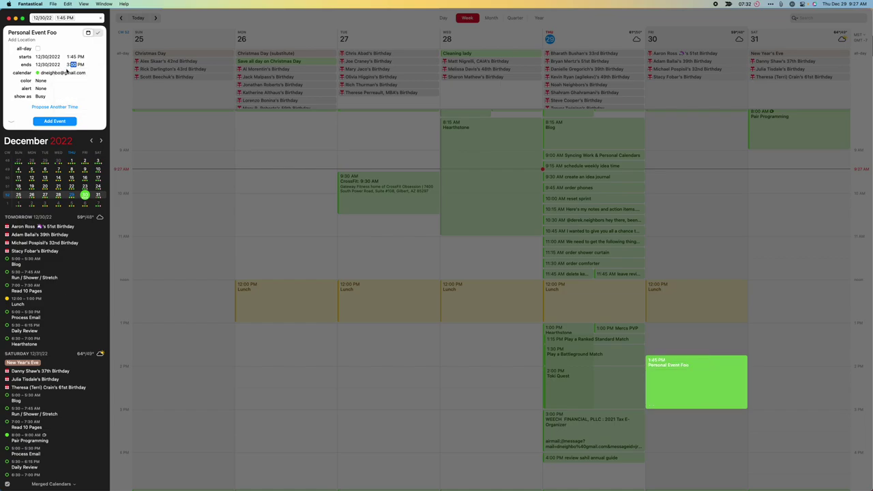
left_click(54, 121)
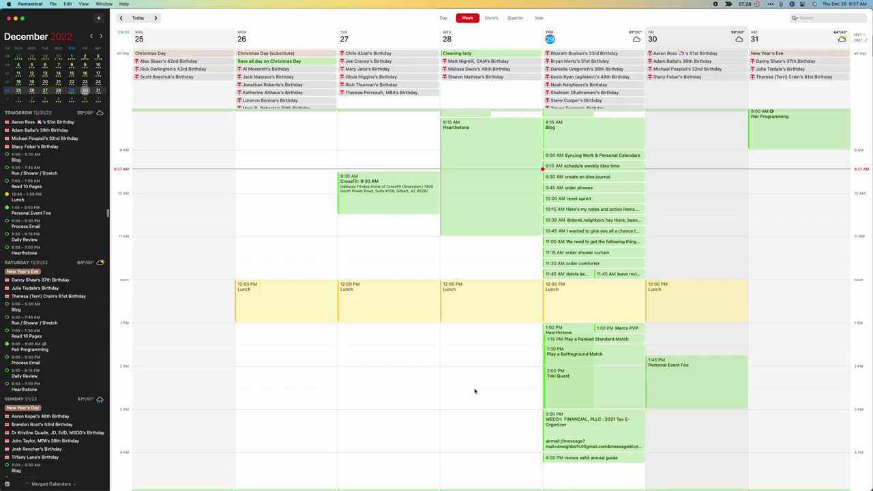
Step: Copy Personal Event Foo on Friday 30 and paste a duplicate beside it
key("Left")
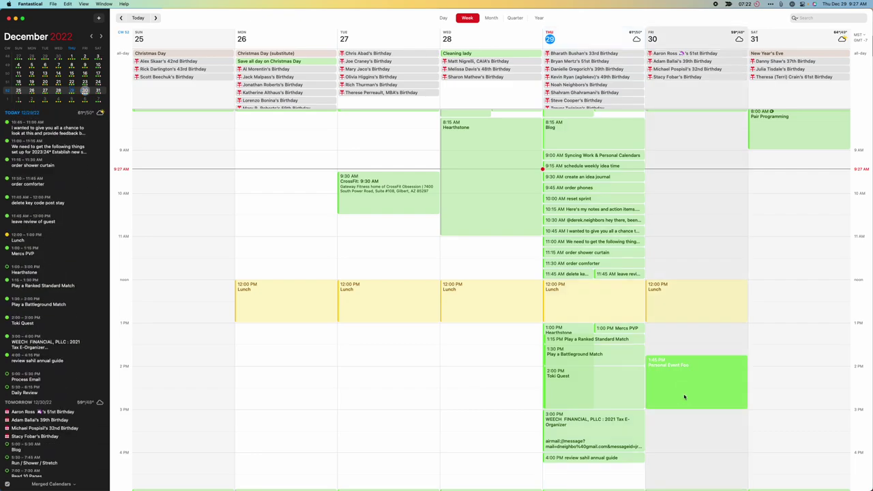
left_click(683, 399)
key("super+c")
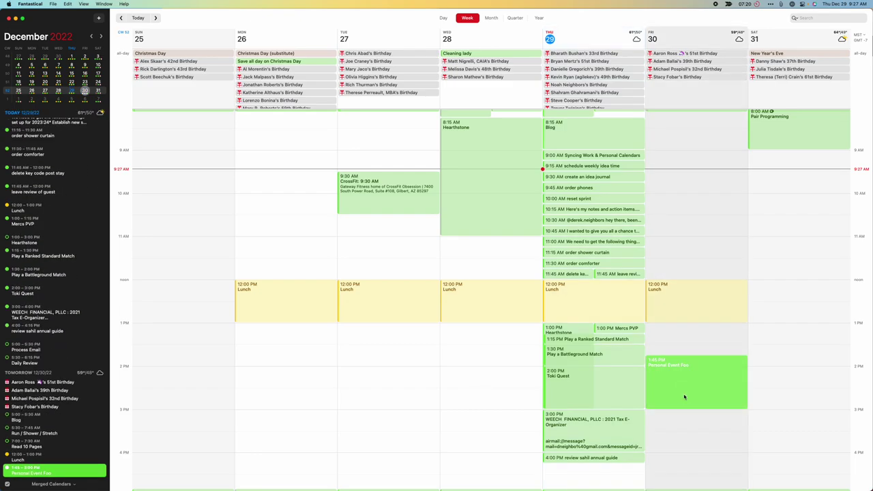
key("super+v")
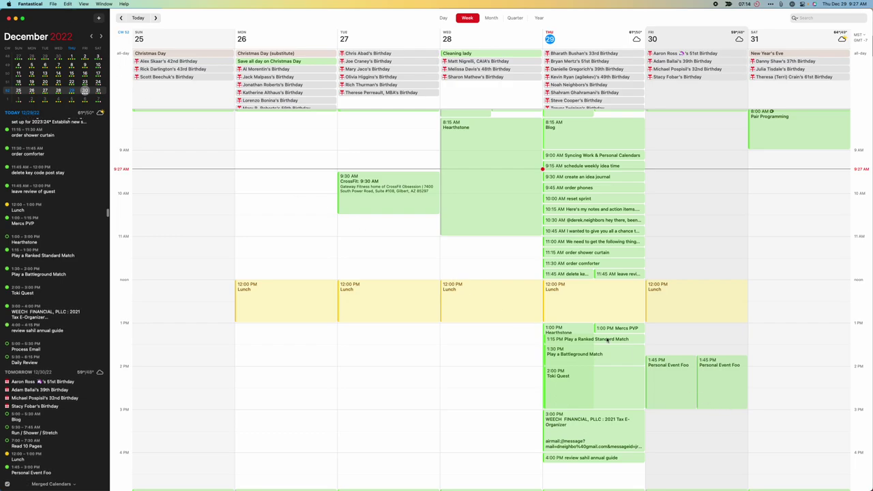
Step: Move the duplicate Personal Event Foo onto the calendar named Calendar
left_click(711, 387)
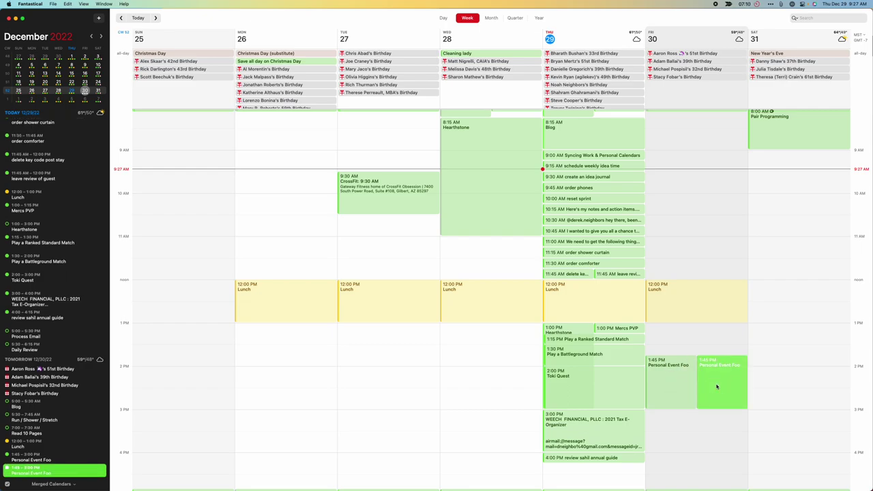
left_click(716, 387)
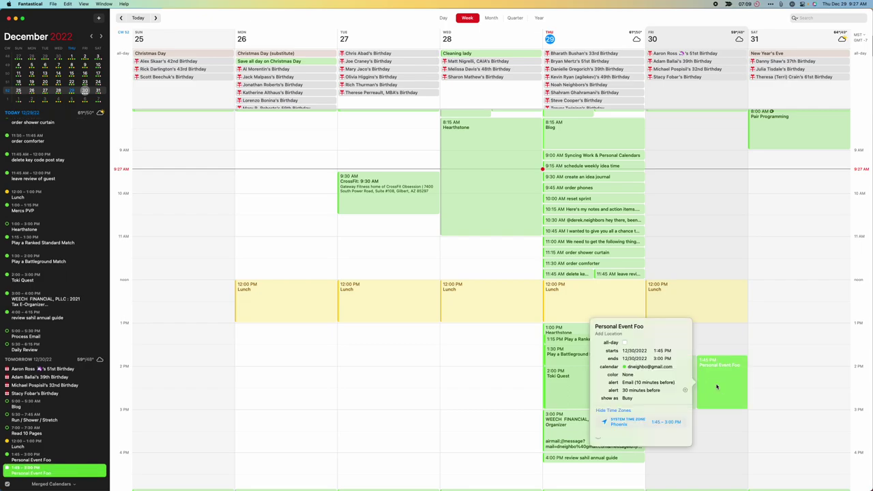
left_click(654, 367)
left_click(656, 334)
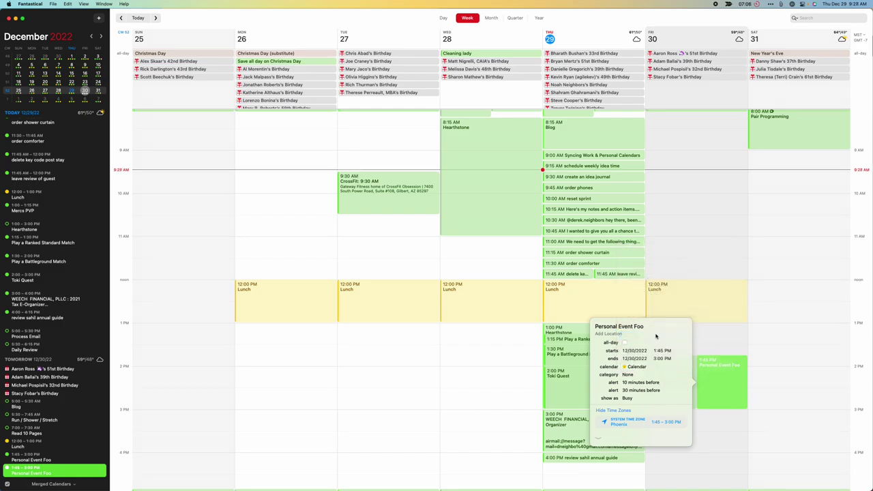
left_click(722, 357)
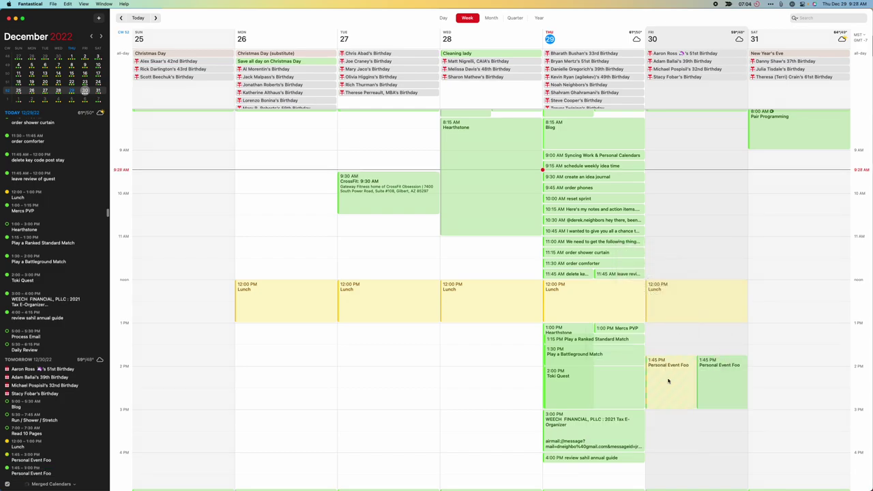